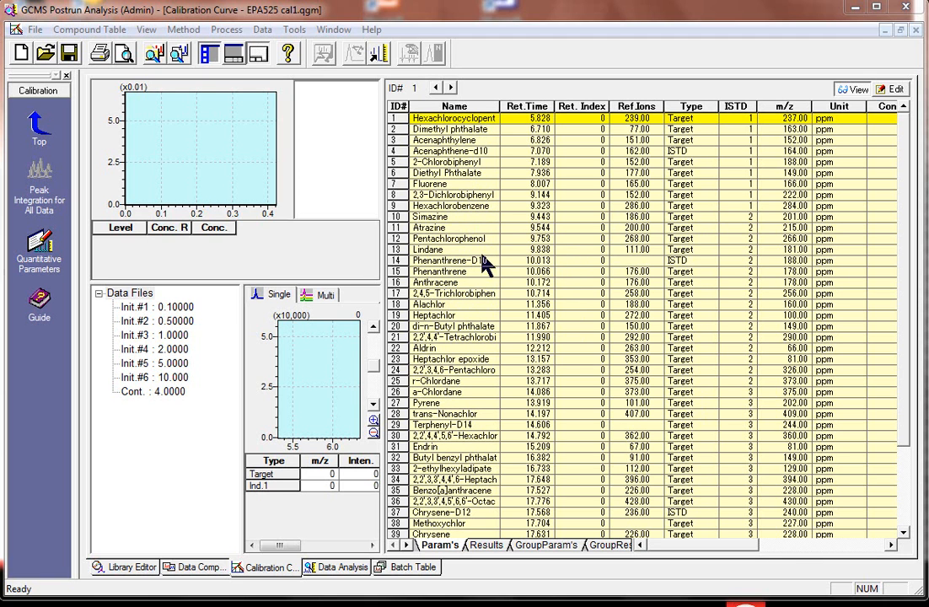
- Check the type settings of the internal standards Phenanthrene-D10 and Acenaphthene-d10 in the compound table, including the available type options
click(436, 261)
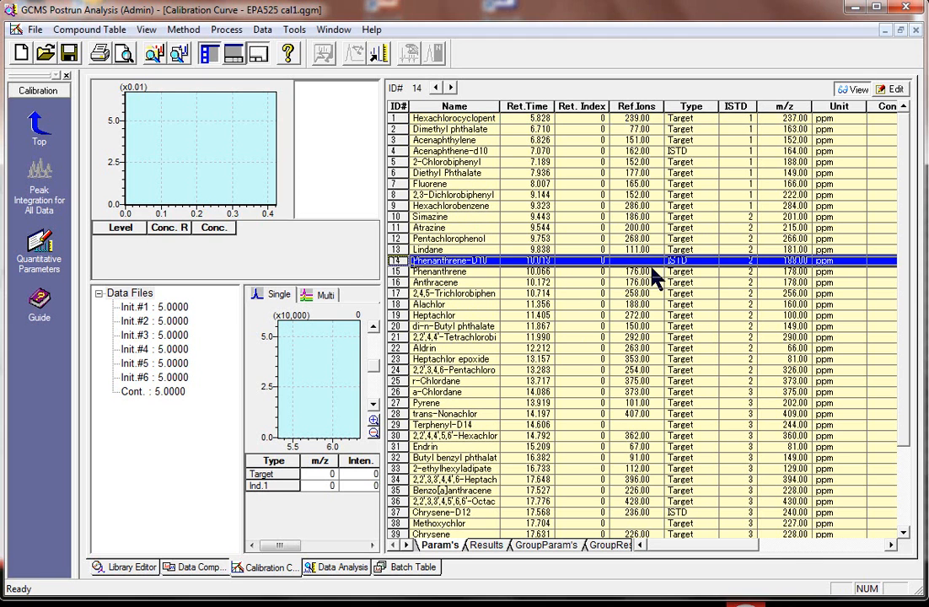
click(705, 261)
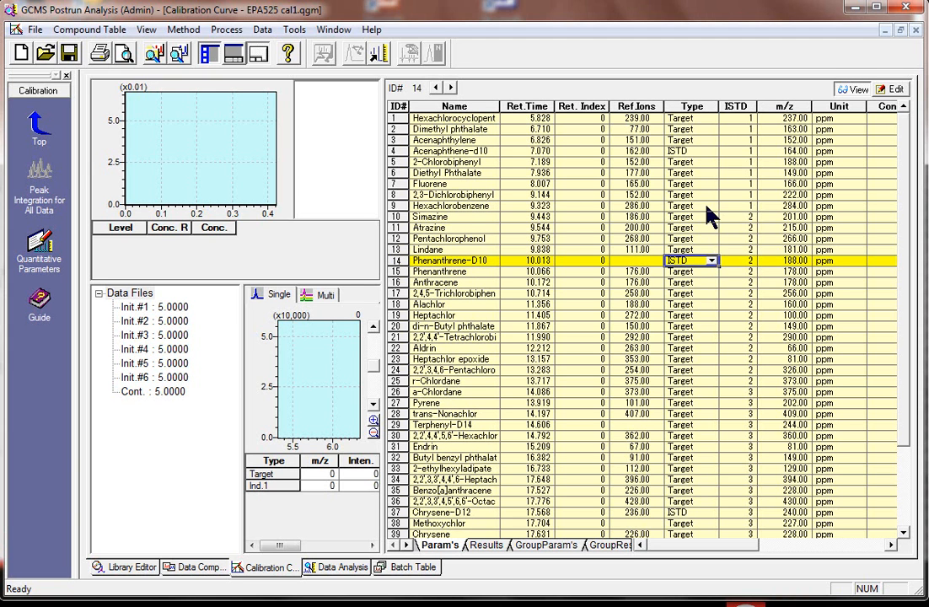
click(709, 153)
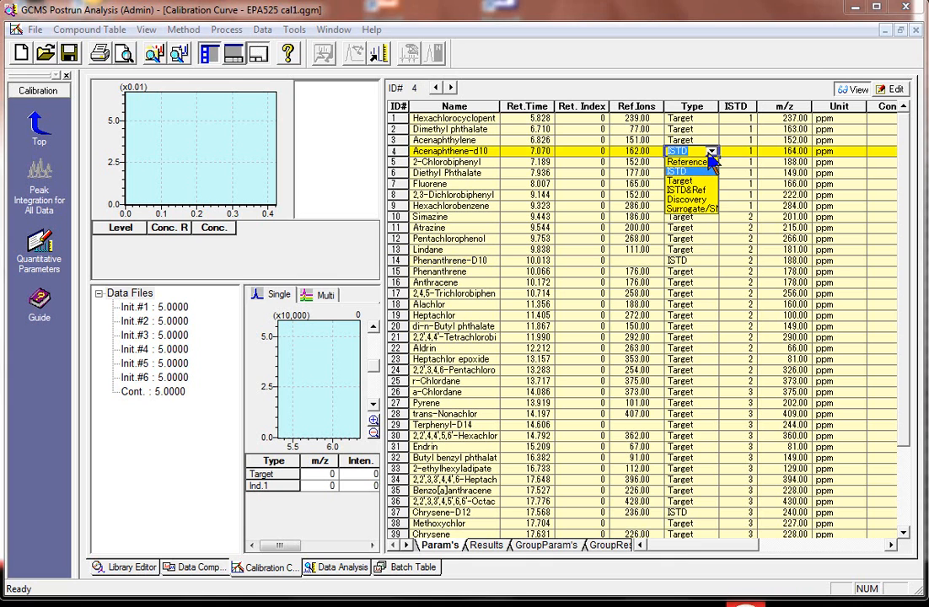
click(711, 152)
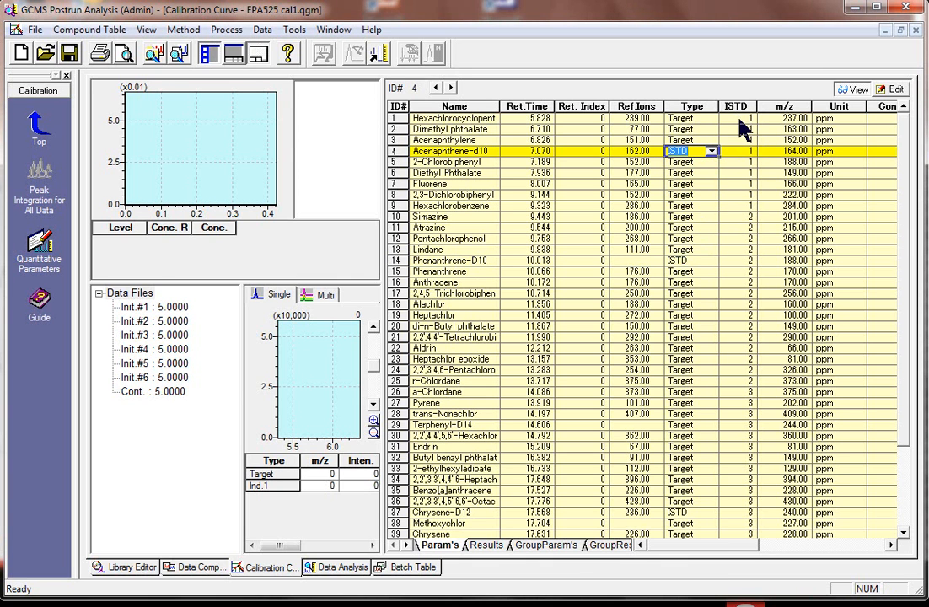
- Examine the ISTD group assignments of compounds 1 to 4 and of compounds 10 to 14, Simazine to Phenanthrene-D10
click(739, 119)
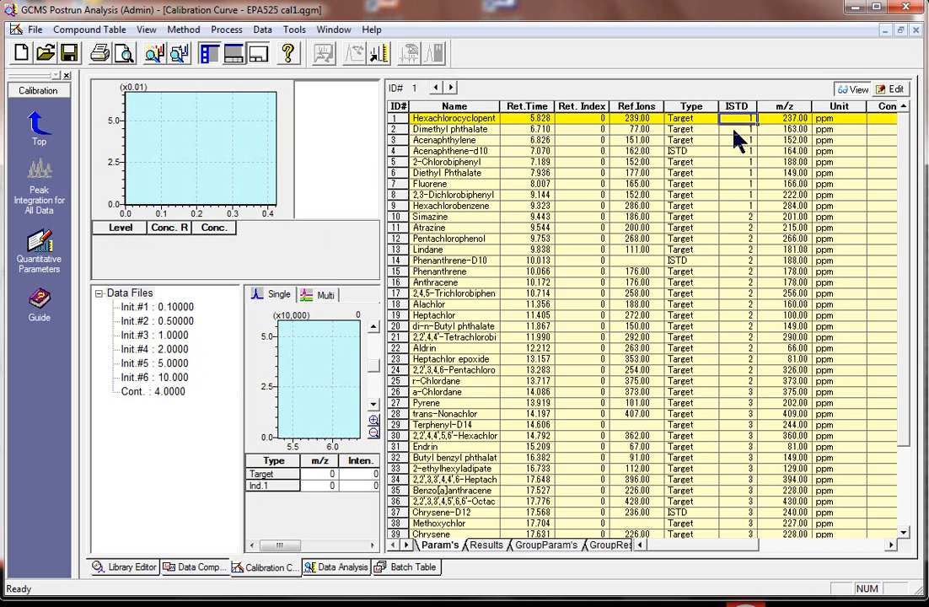
click(735, 131)
click(735, 141)
click(735, 152)
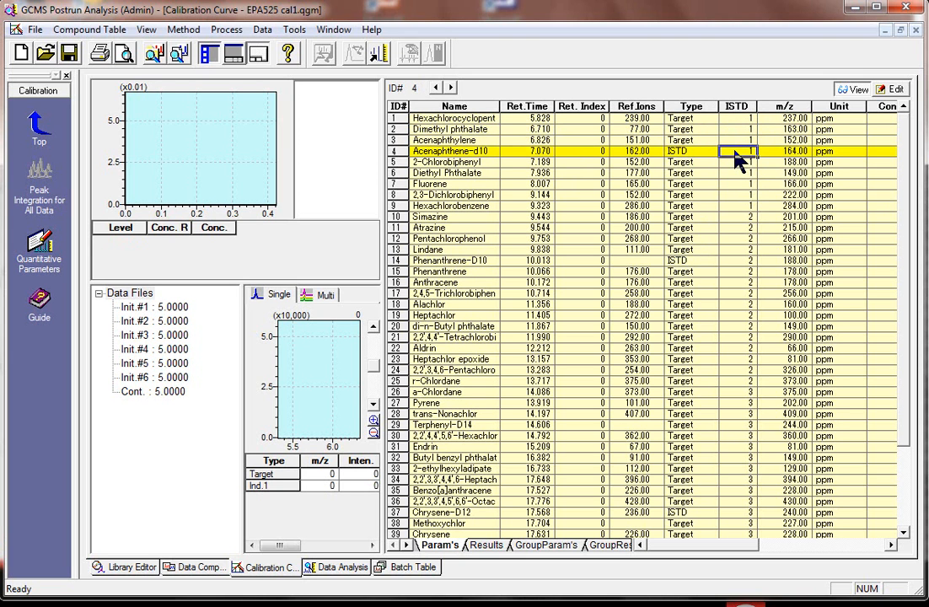
click(733, 217)
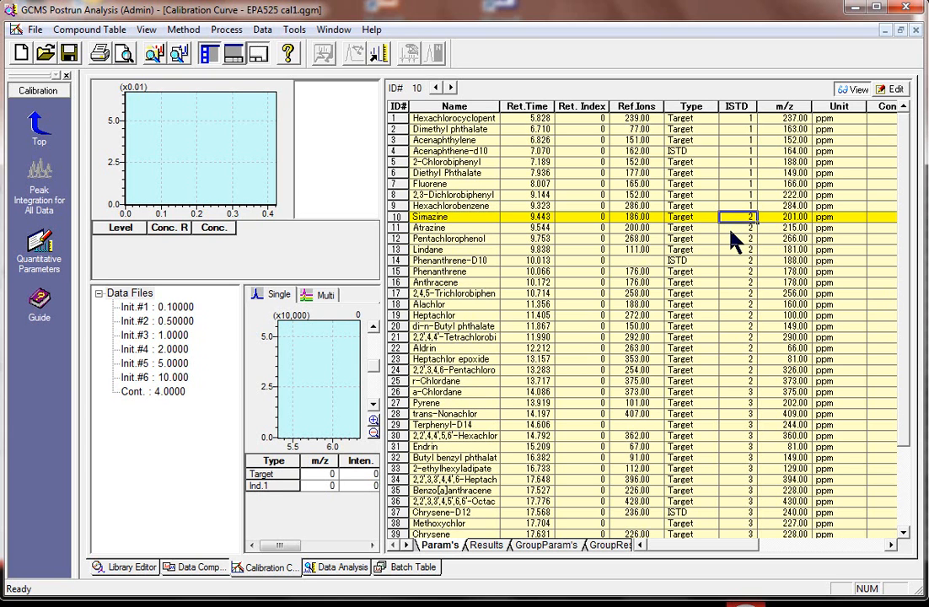
click(730, 229)
click(734, 238)
click(733, 261)
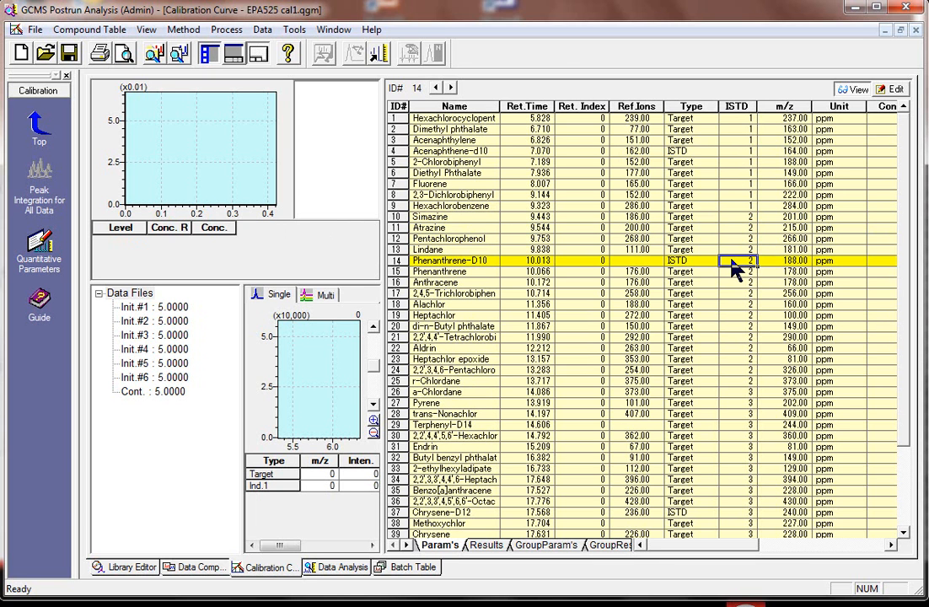
mouse_move(711, 555)
mouse_down()
mouse_move(746, 552)
mouse_move(707, 554)
mouse_up()
click(407, 217)
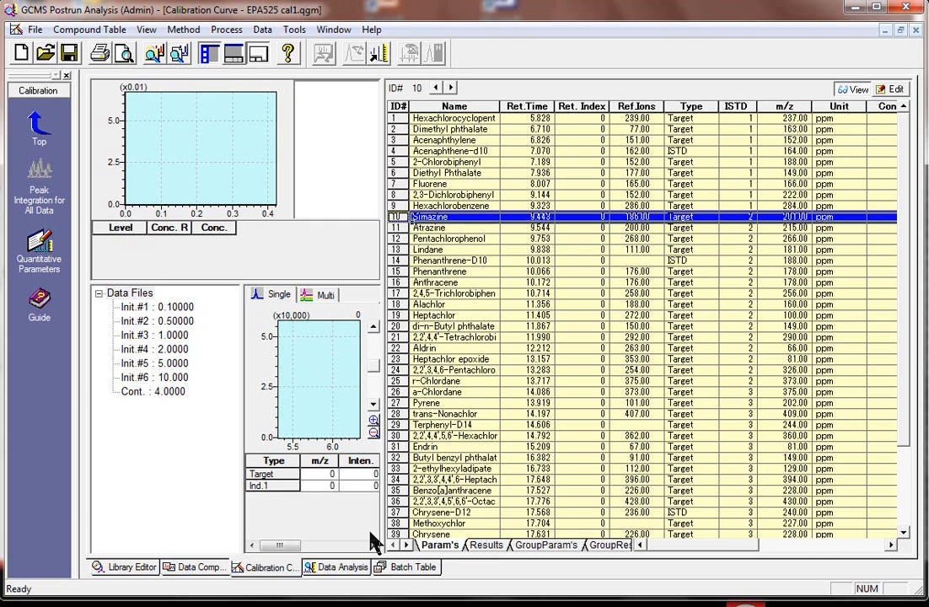
- Review the sample type and calibration options of the first standard, STD-0001, in the batch table
click(401, 569)
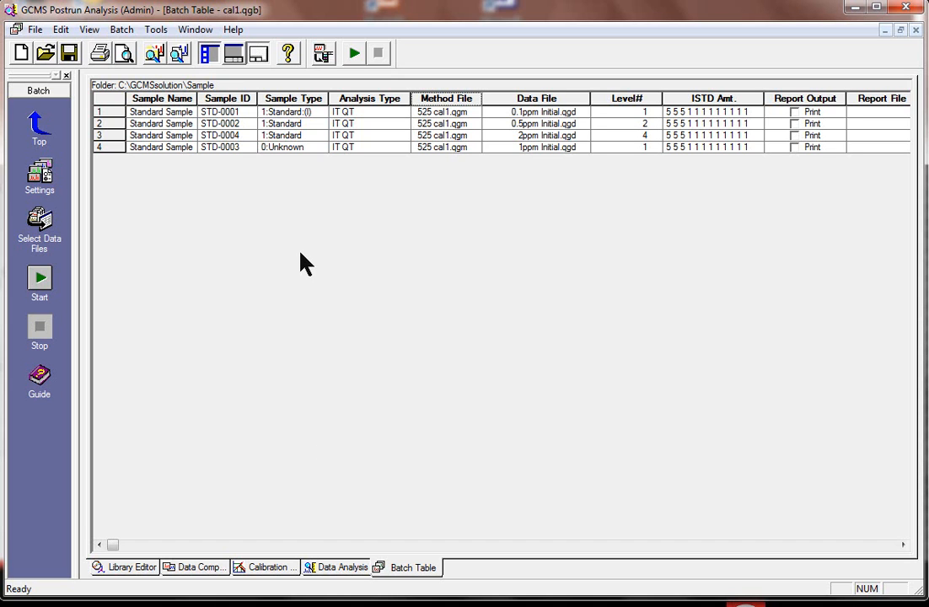
double_click(325, 123)
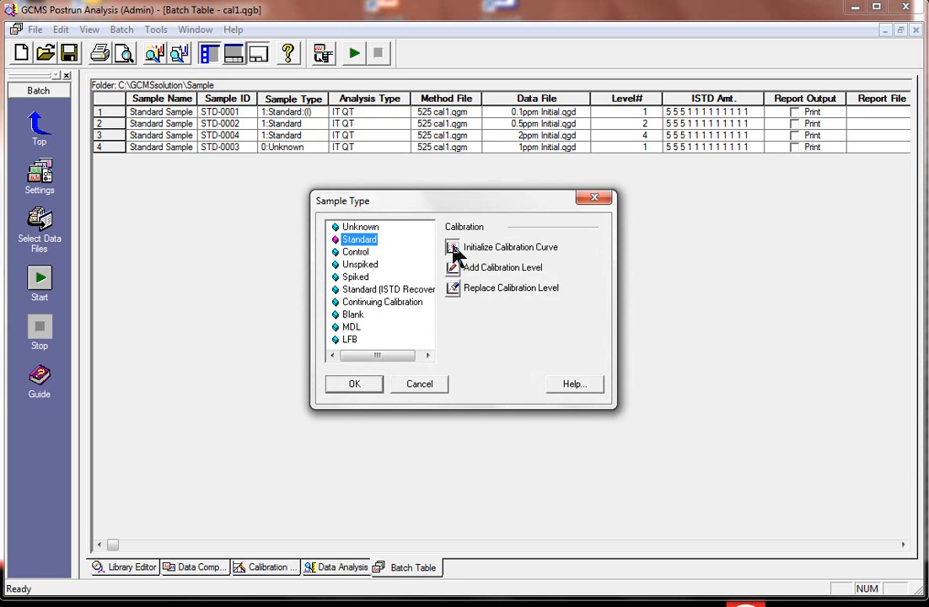
click(360, 387)
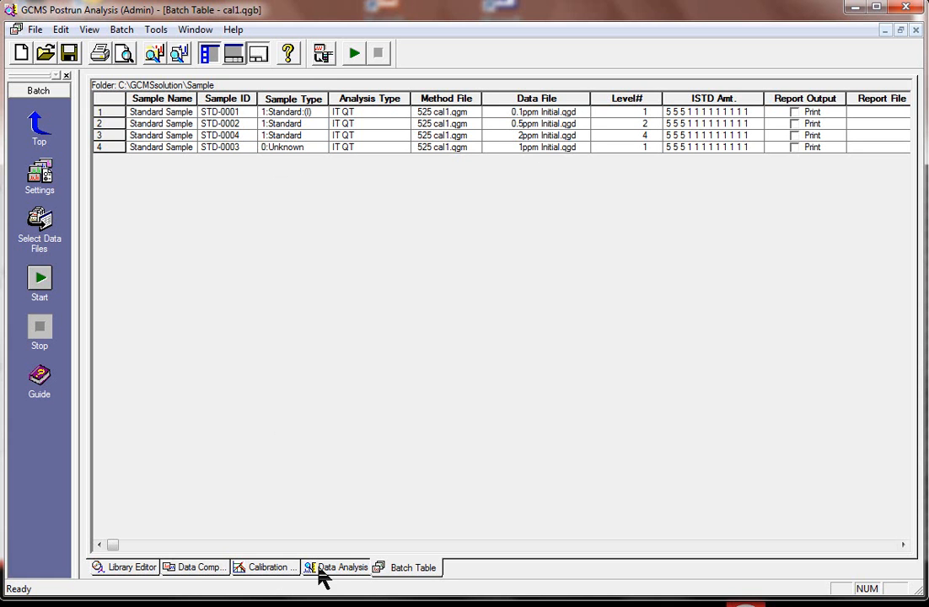
- Save the batch file cal1.qgb and bring up the concentration level columns of the calibration compound table
click(267, 571)
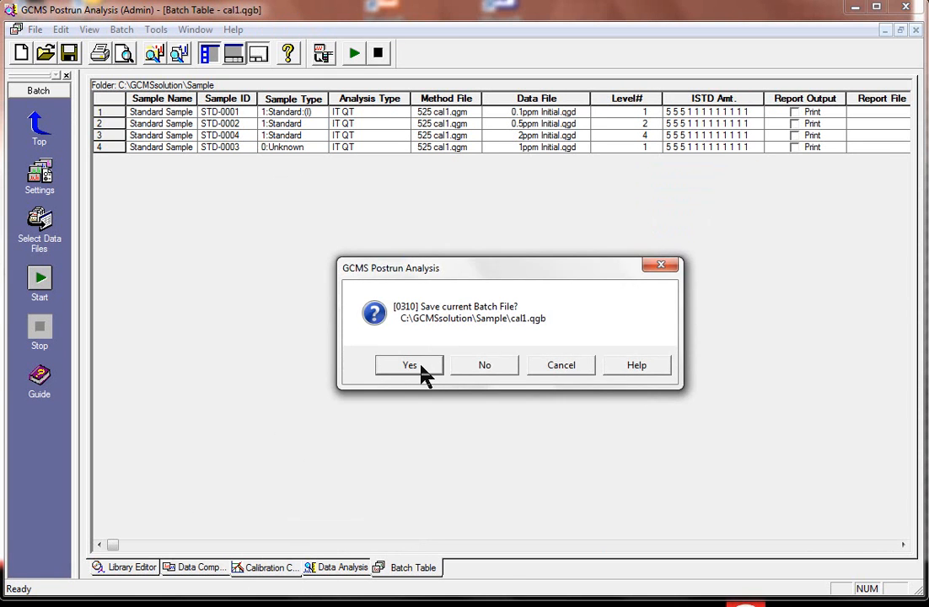
click(424, 365)
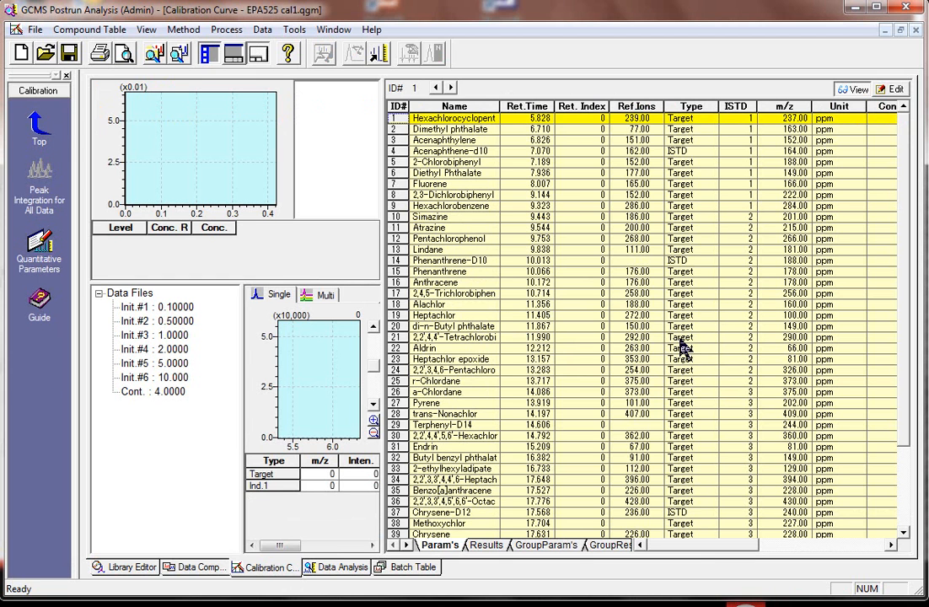
drag(694, 548, 746, 559)
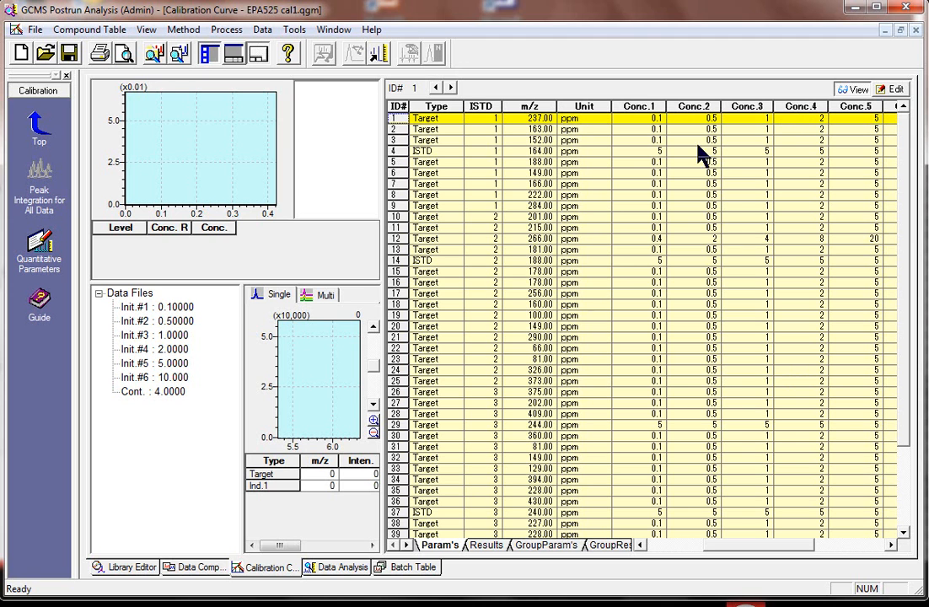
- Compare the batch table with the calibration compound table, checking the Conc.1 values of compounds 4, 14 and 29
click(404, 567)
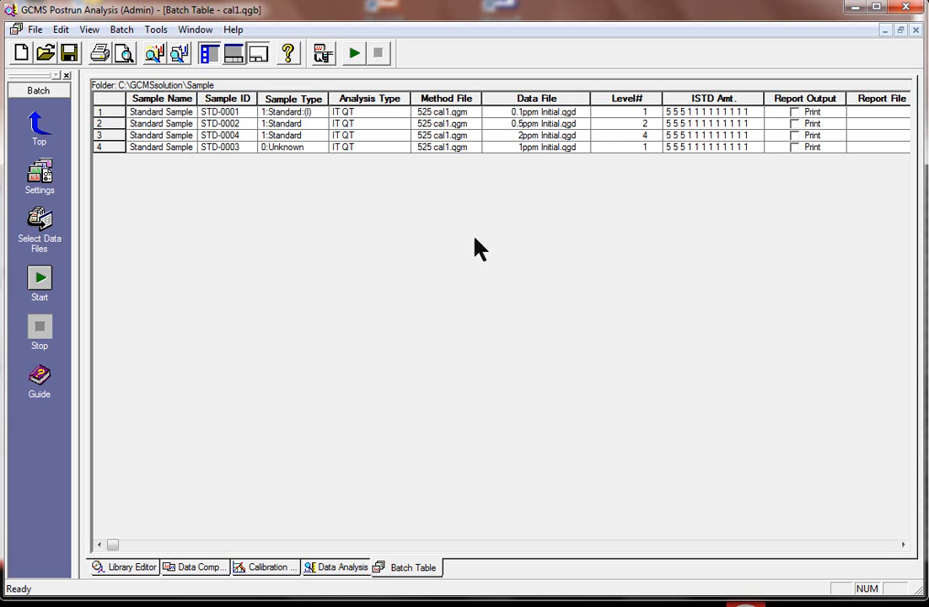
click(272, 567)
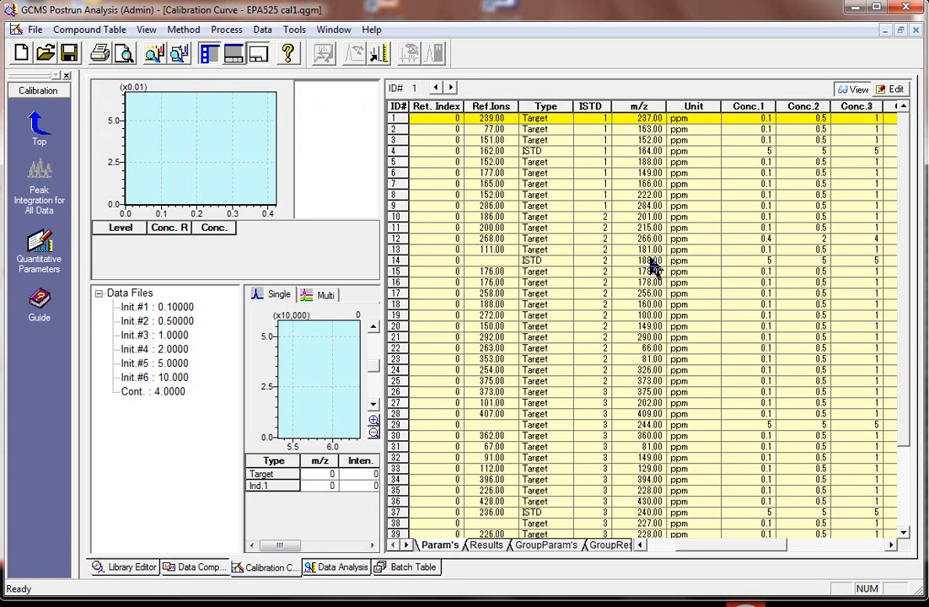
click(741, 154)
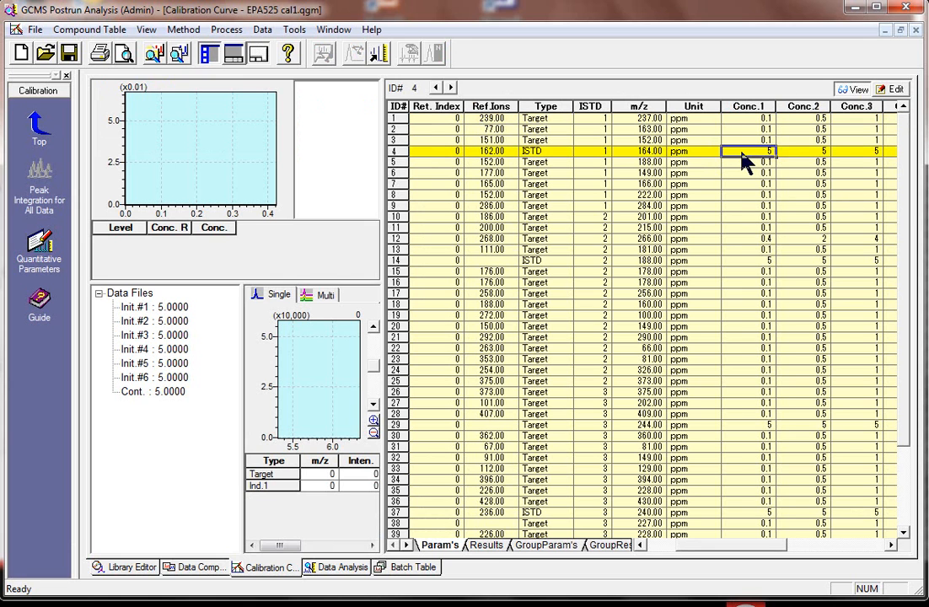
click(747, 262)
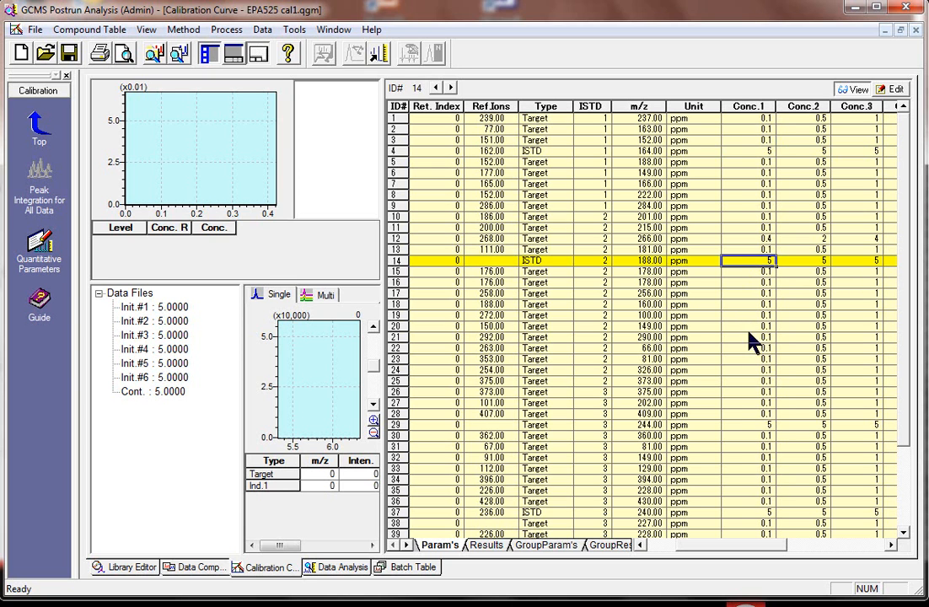
click(739, 426)
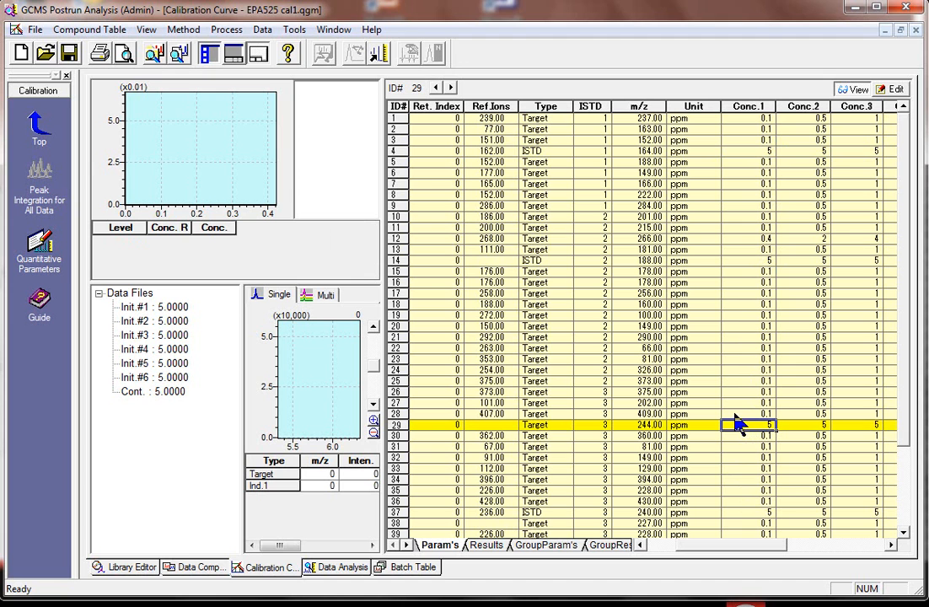
- Review the ISTD group amounts and the data analysis options of the first standard in the batch table
click(425, 570)
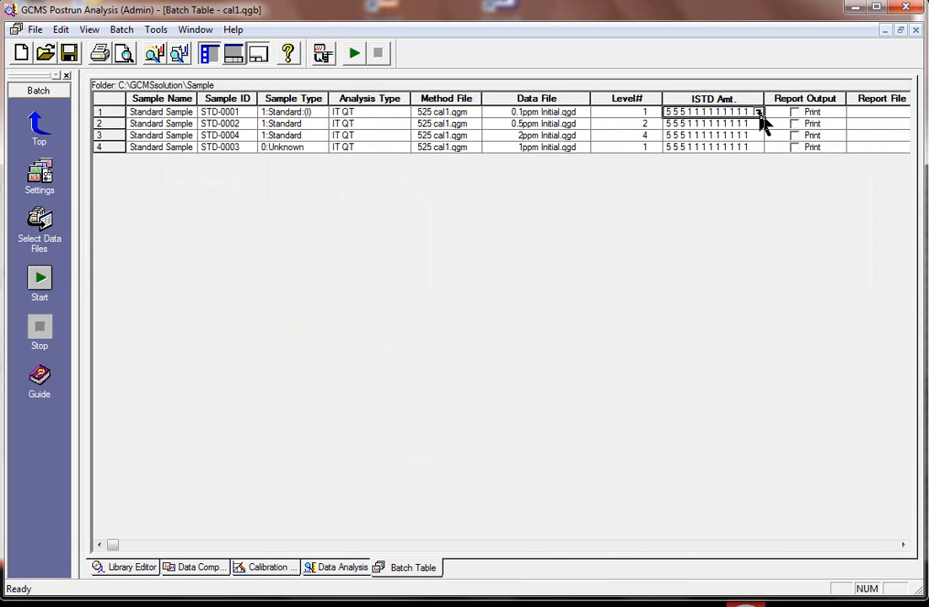
double_click(761, 123)
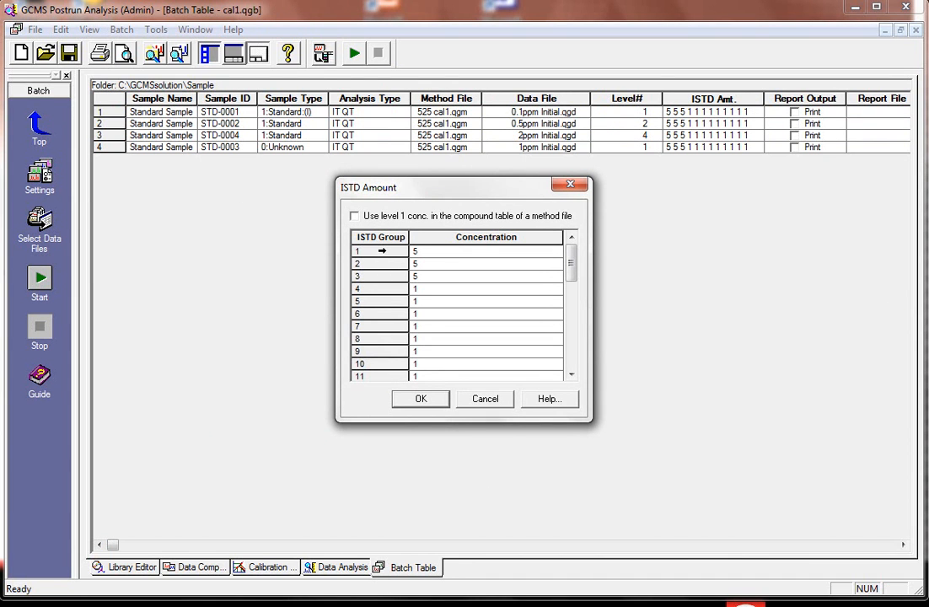
click(428, 252)
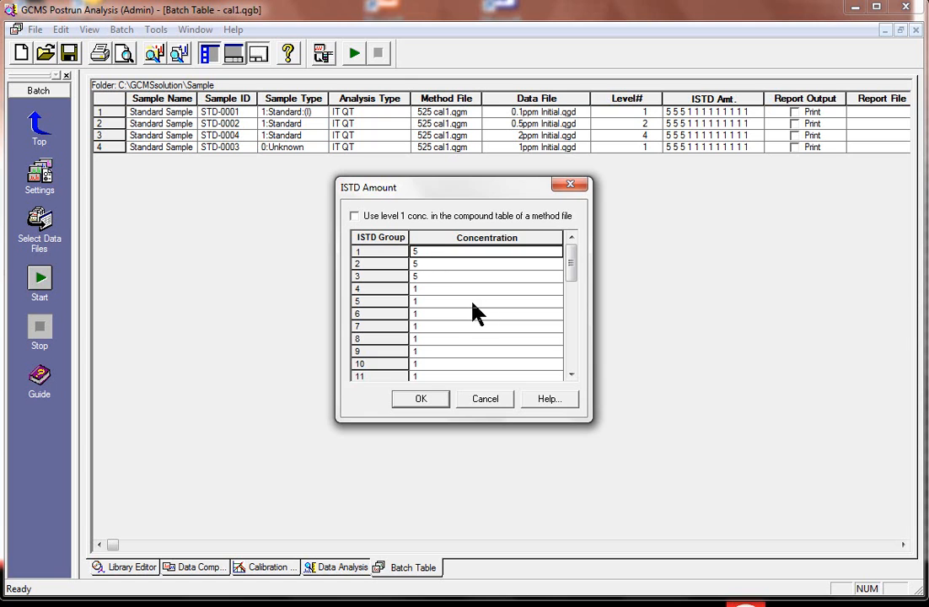
click(475, 407)
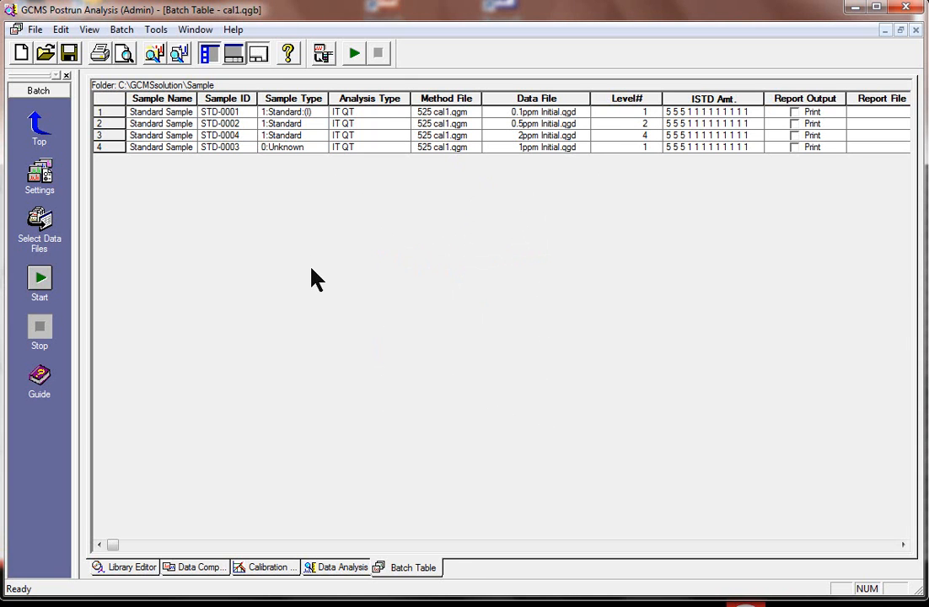
double_click(408, 112)
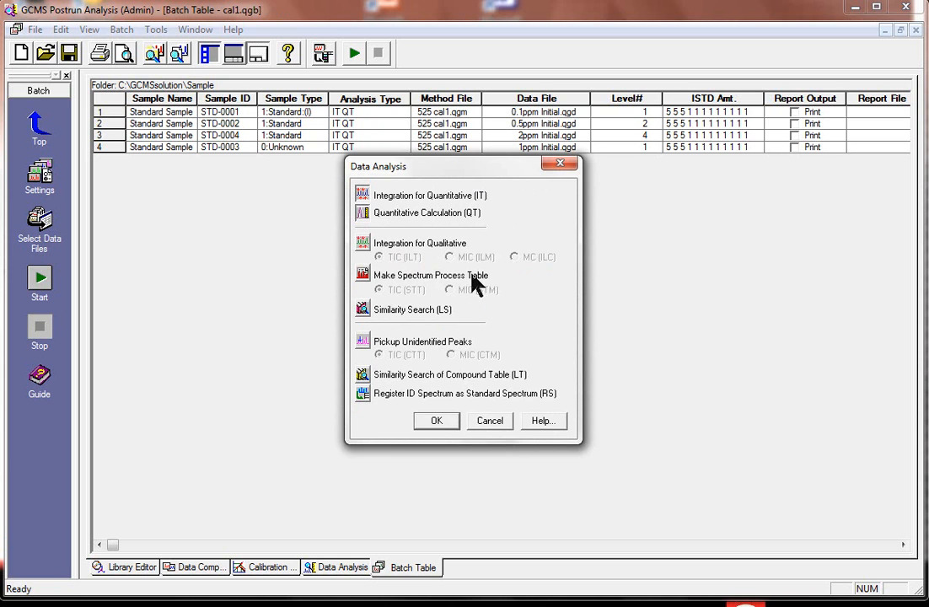
click(435, 421)
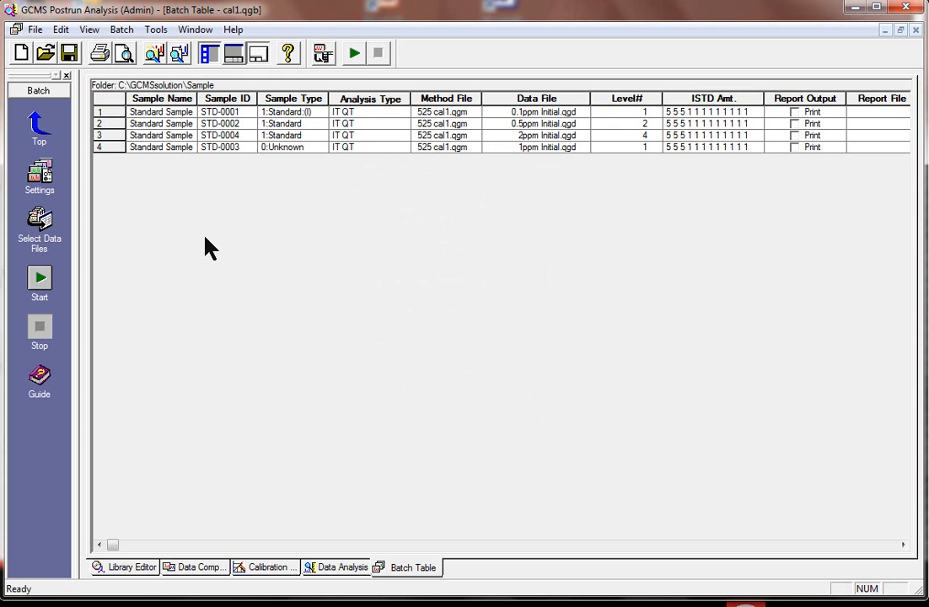
- Save the batch file cal1.qgb and run the batch processing
click(41, 281)
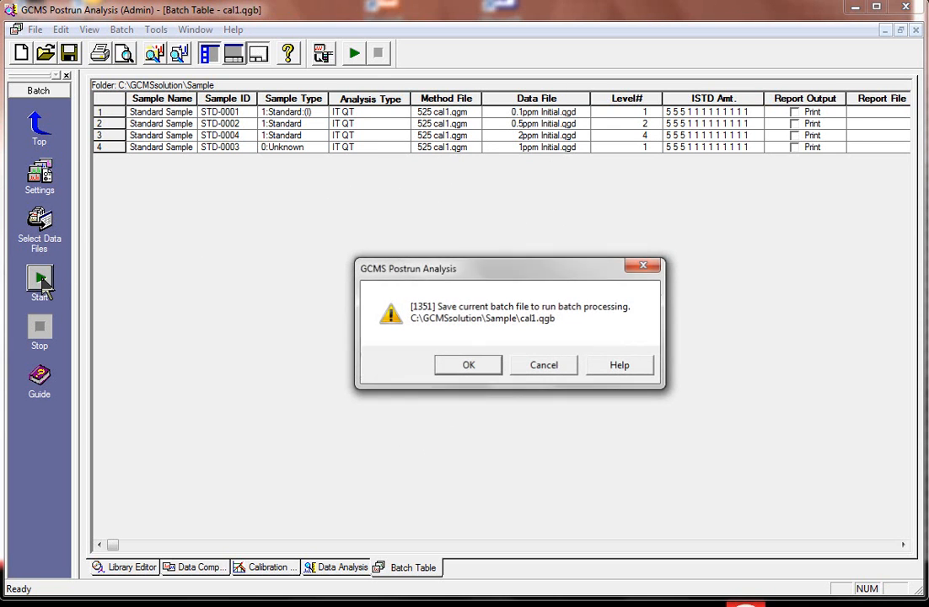
click(459, 363)
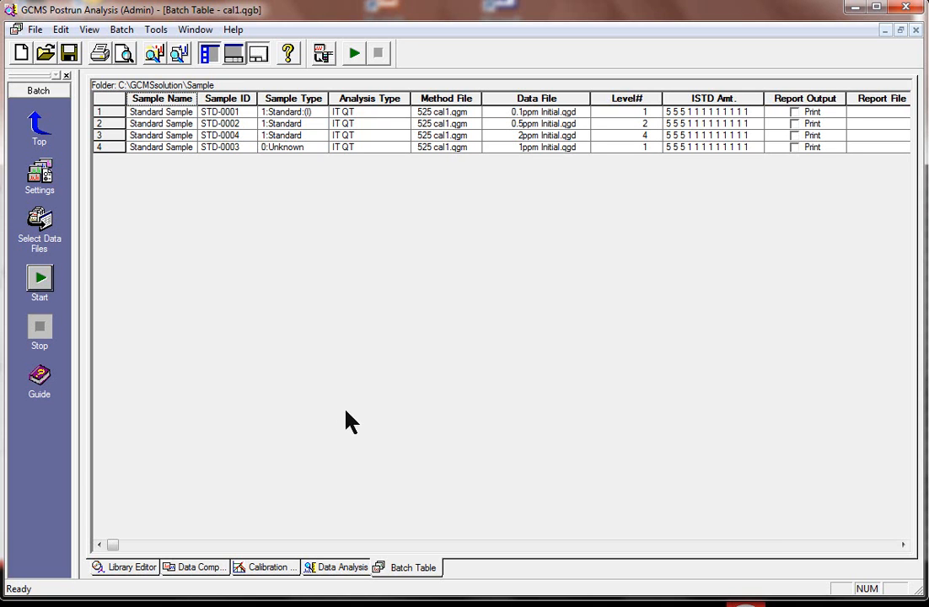
- Review the calibration curves and chromatogram peaks of compounds 1 to 5 in the calibration curve window
click(266, 567)
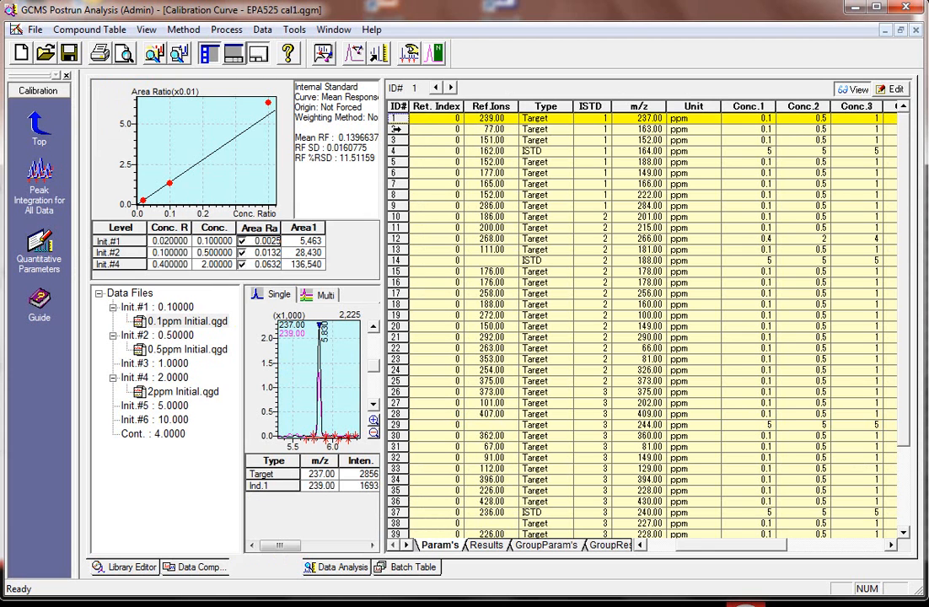
key(Down)
click(402, 140)
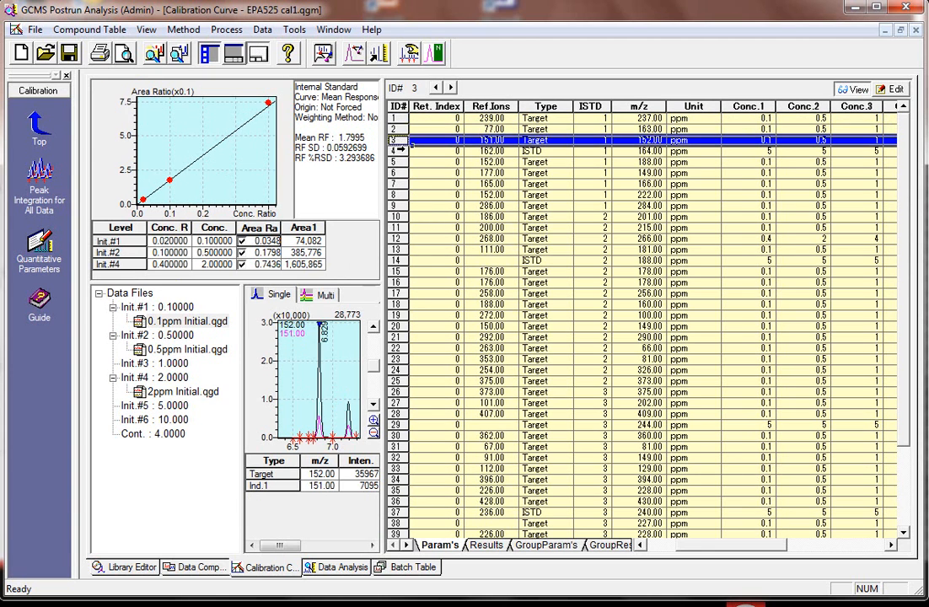
click(403, 152)
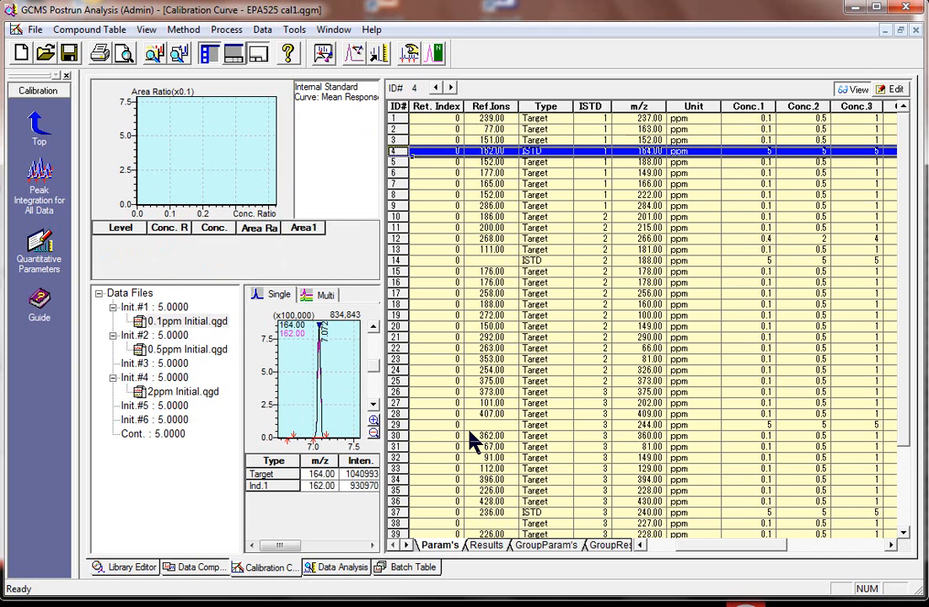
click(405, 163)
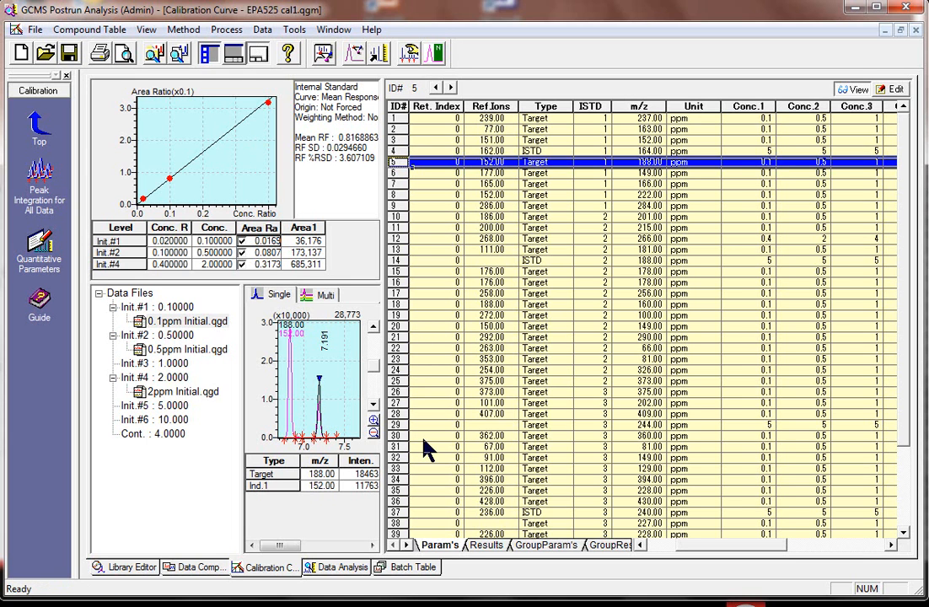
- Check the unknown sample's data file in the batch table and load 1ppm Initial.qgd for data analysis
click(339, 566)
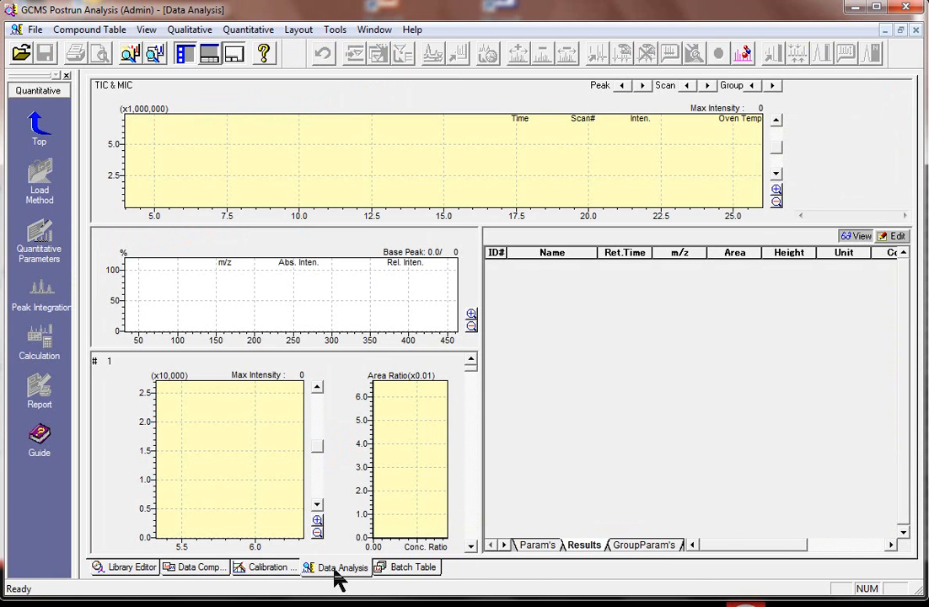
click(128, 56)
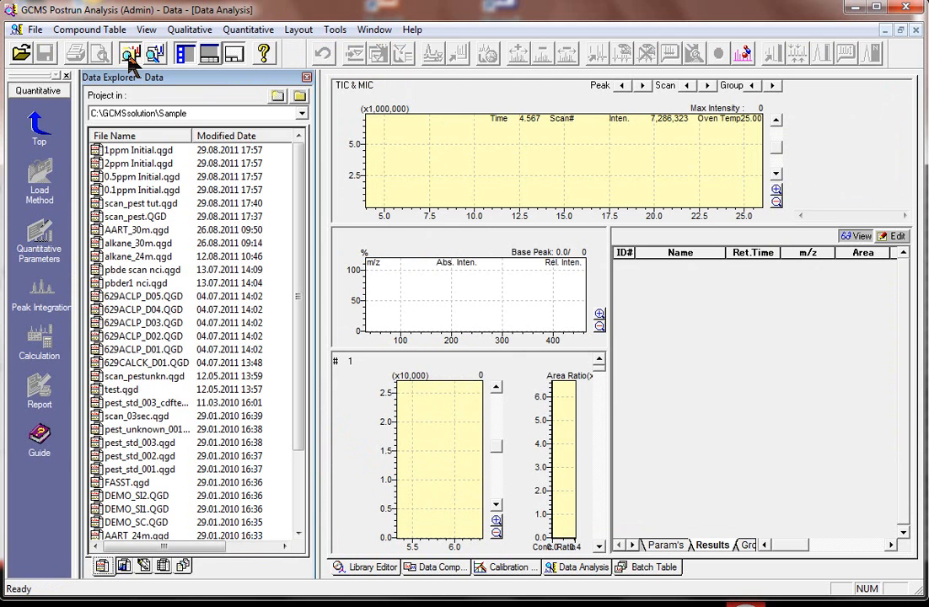
click(142, 152)
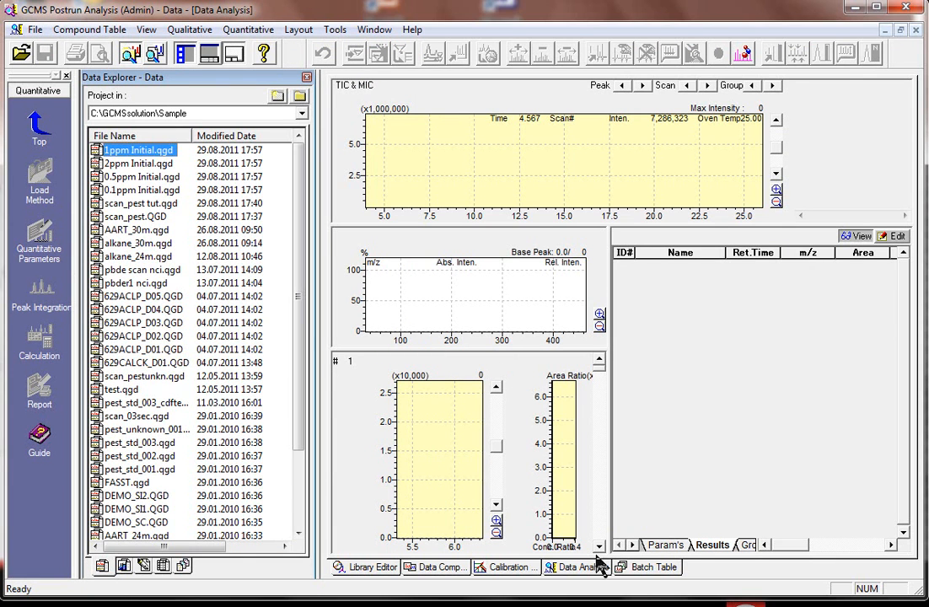
click(647, 568)
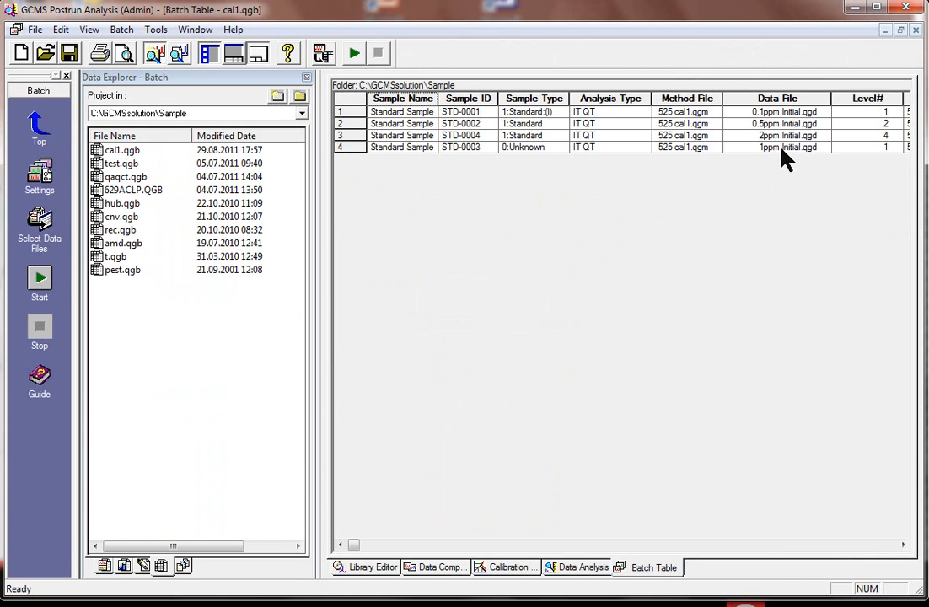
click(577, 567)
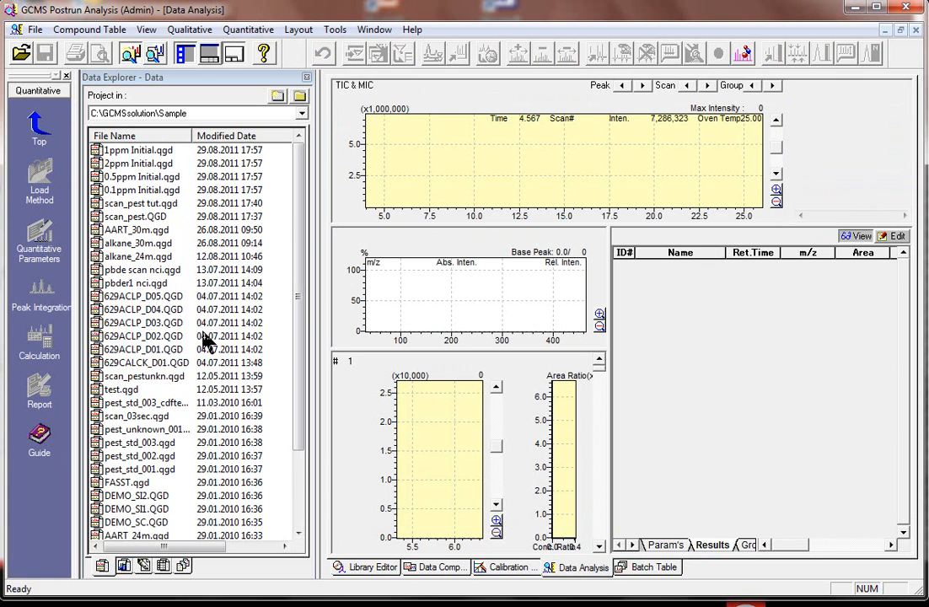
drag(143, 150, 438, 155)
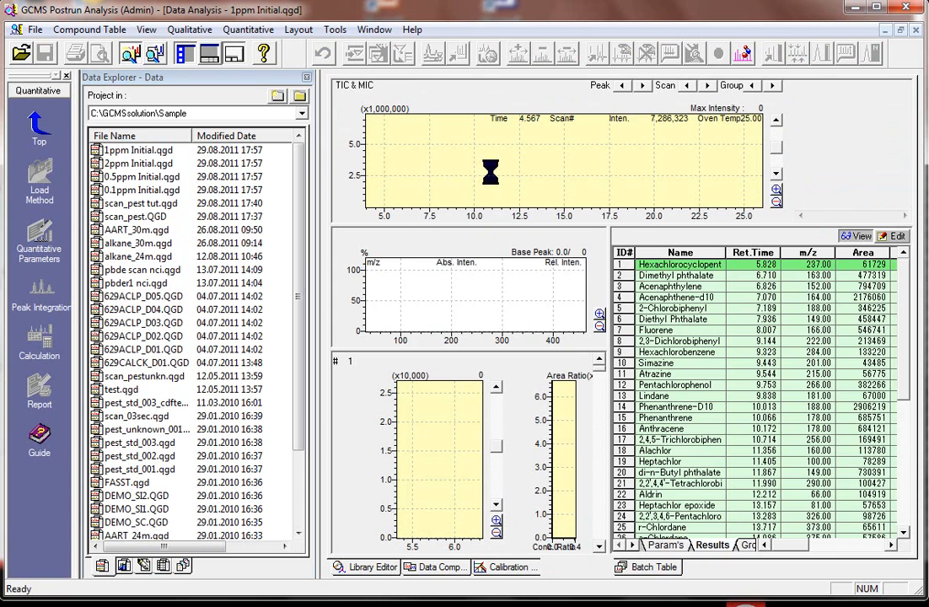
click(307, 78)
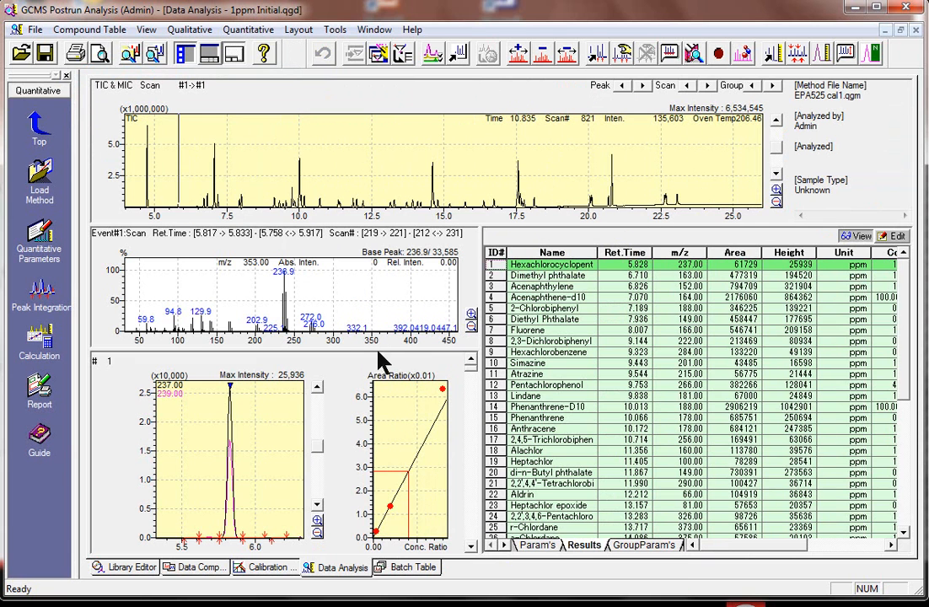
- Examine the quantitative results of the 1ppm data, checking the peak, calibration curve and Conc value of Acenaphthylene
drag(502, 410, 504, 411)
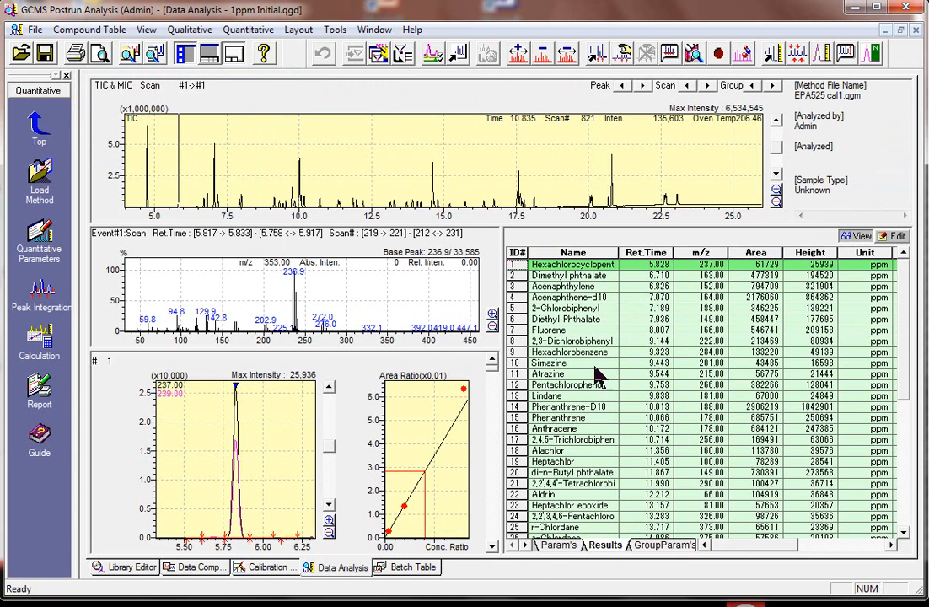
click(529, 287)
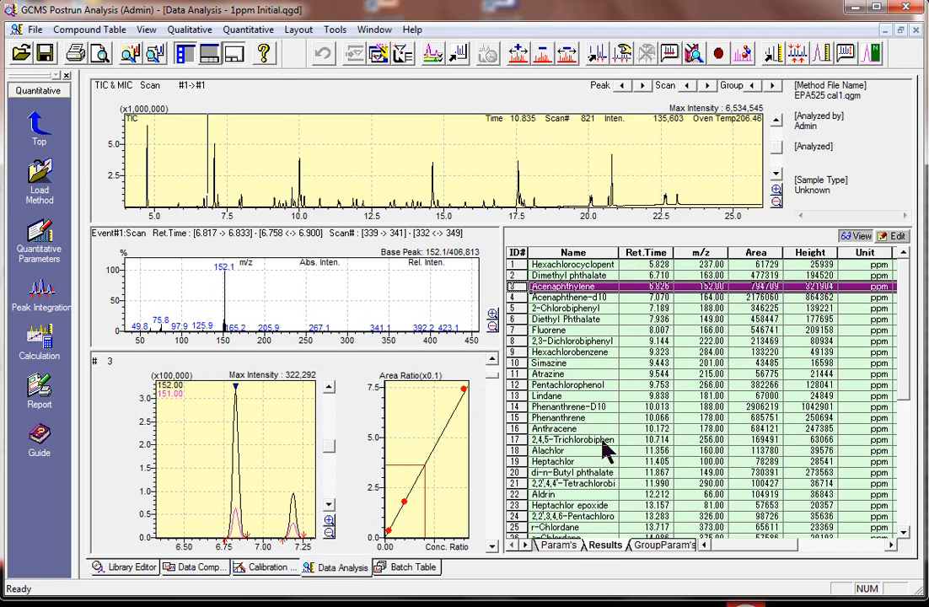
click(806, 546)
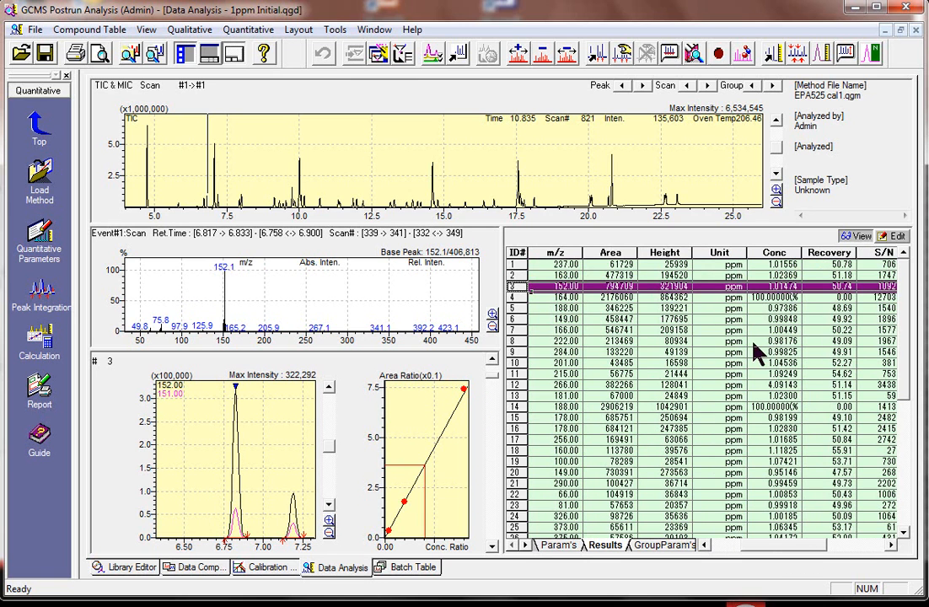
click(768, 287)
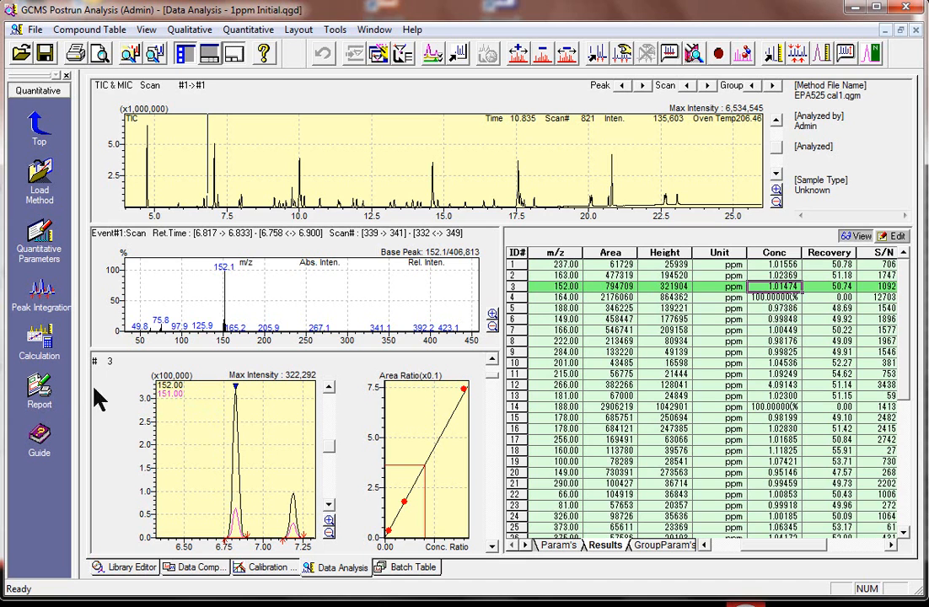
- Open the data report and place a chromatogram about 160 mm wide and 97 mm high near the page's upper margin
click(40, 392)
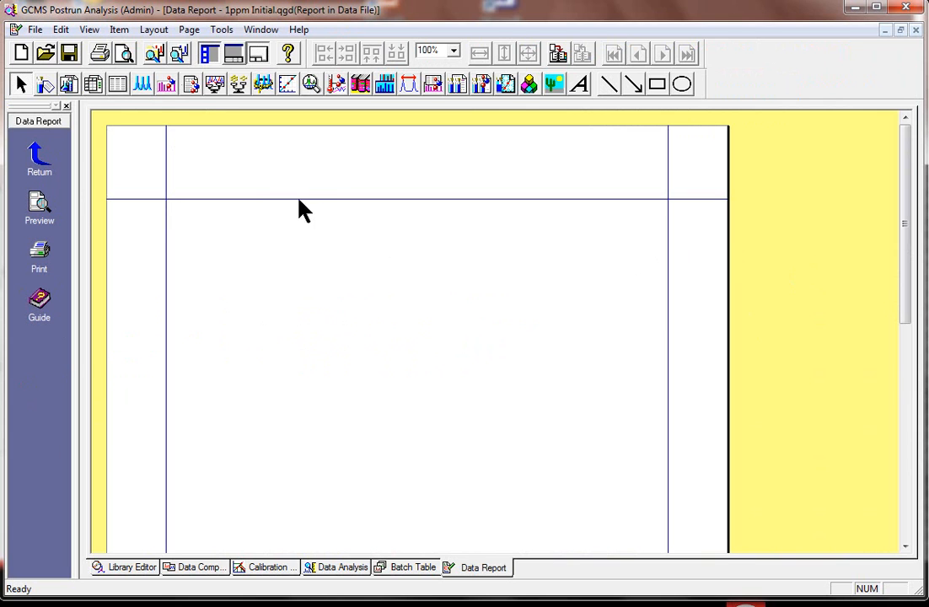
click(144, 86)
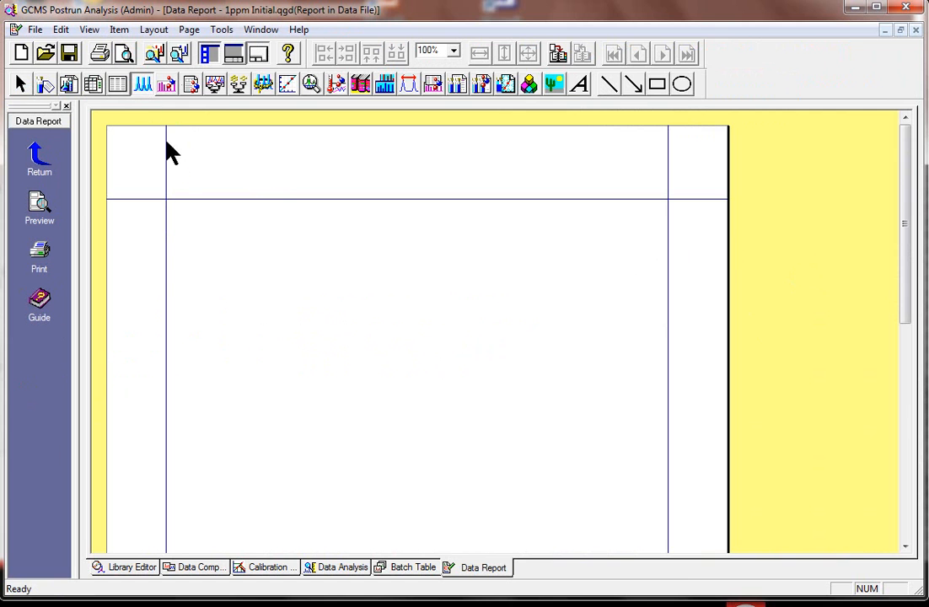
mouse_move(183, 246)
mouse_down()
mouse_move(509, 453)
mouse_move(646, 501)
mouse_up()
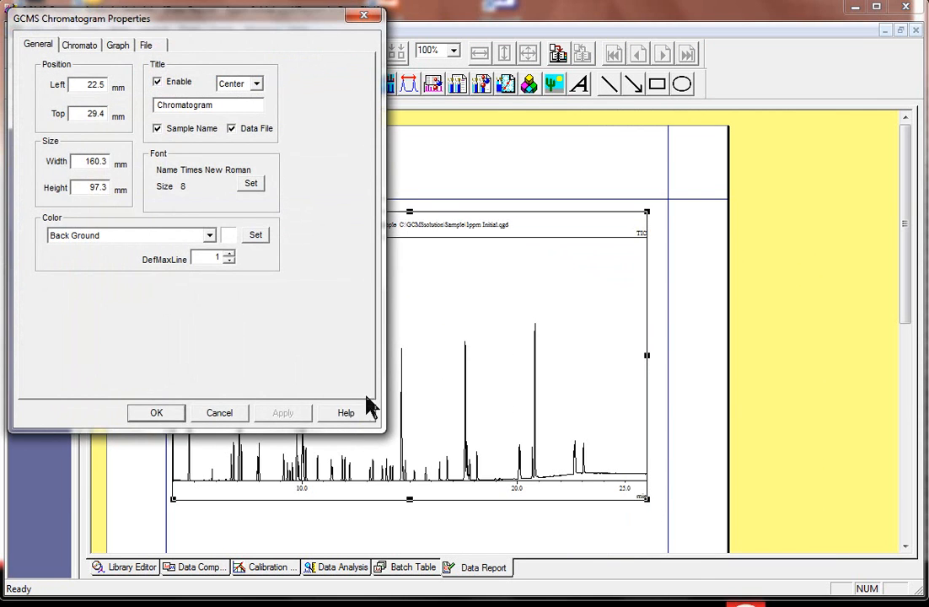
click(159, 413)
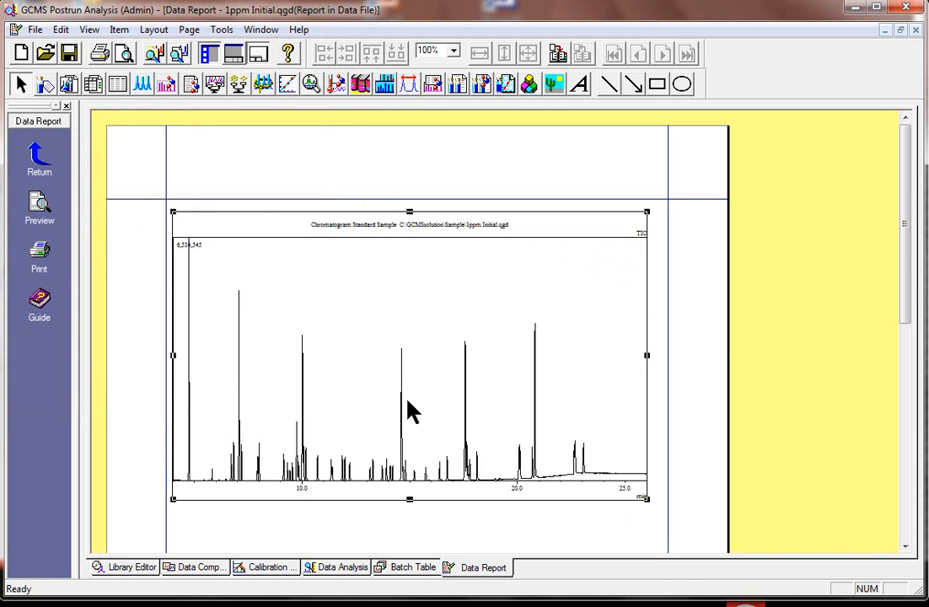
- Place a quantitation table about 154 by 77 mm below the chromatogram and widen it slightly towards the right page margin
drag(906, 244, 908, 344)
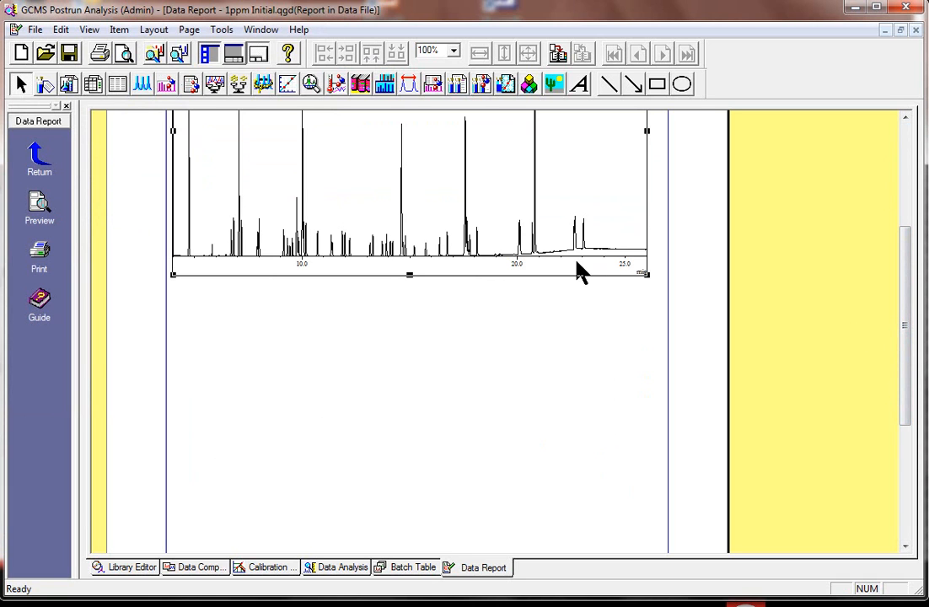
click(238, 86)
drag(182, 290, 634, 520)
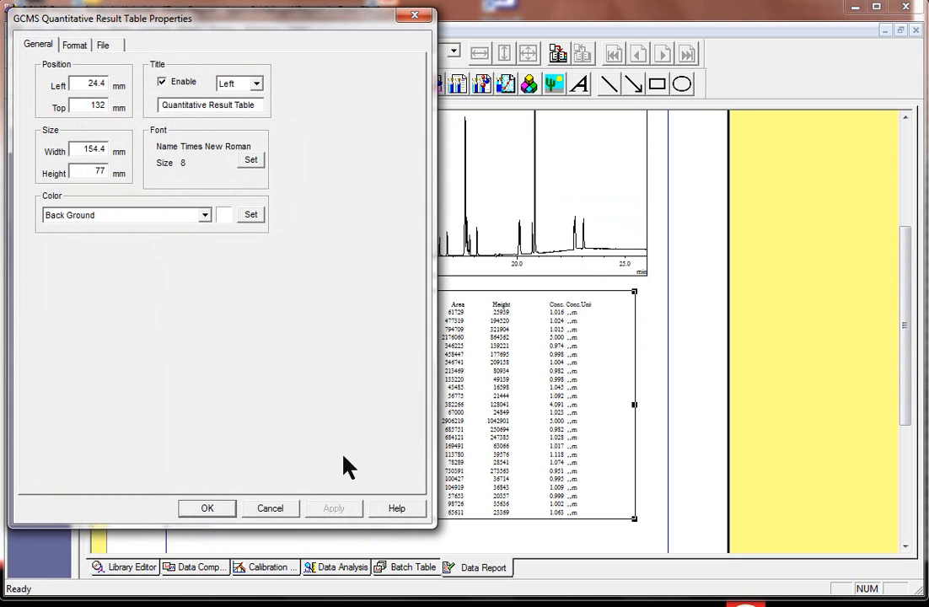
click(207, 509)
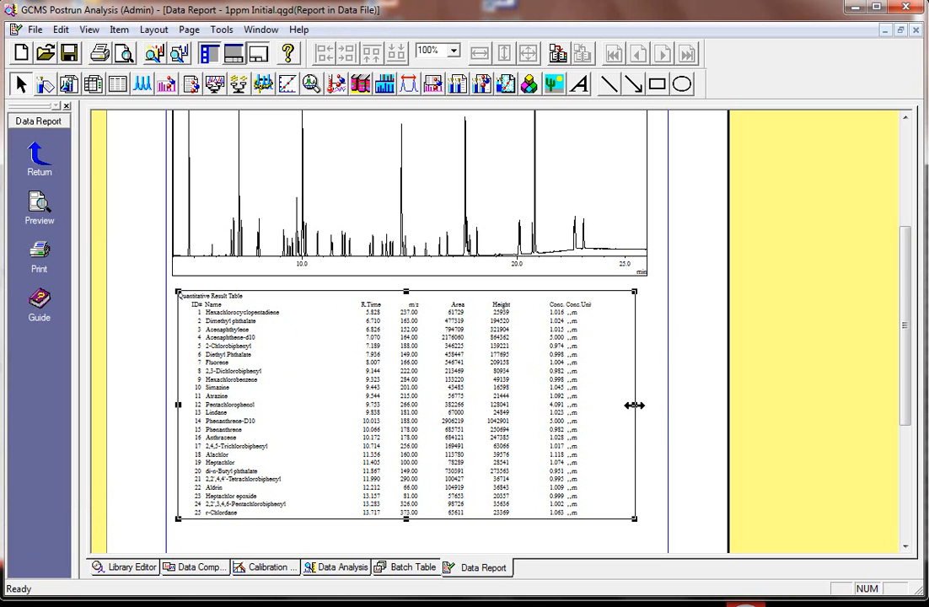
drag(635, 405, 653, 405)
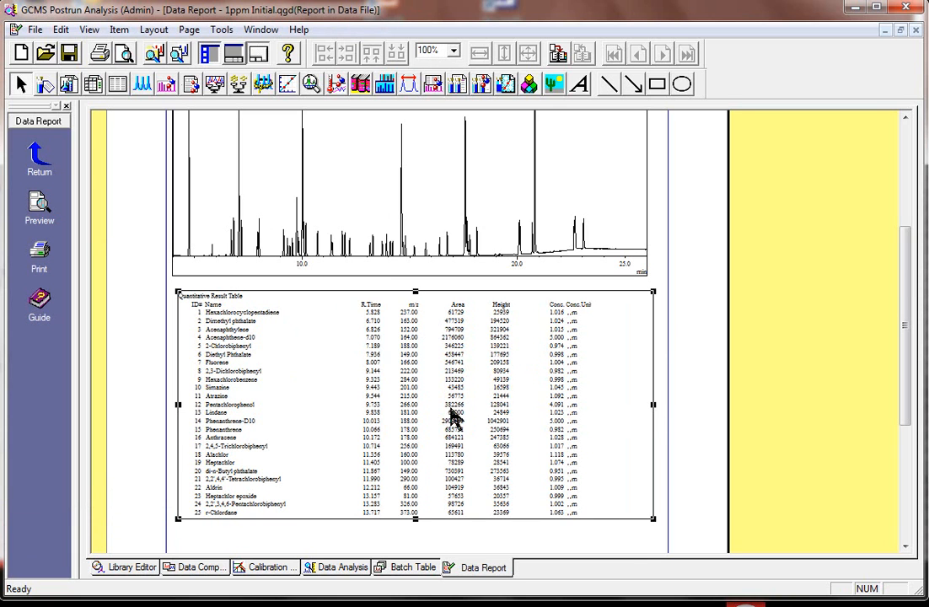